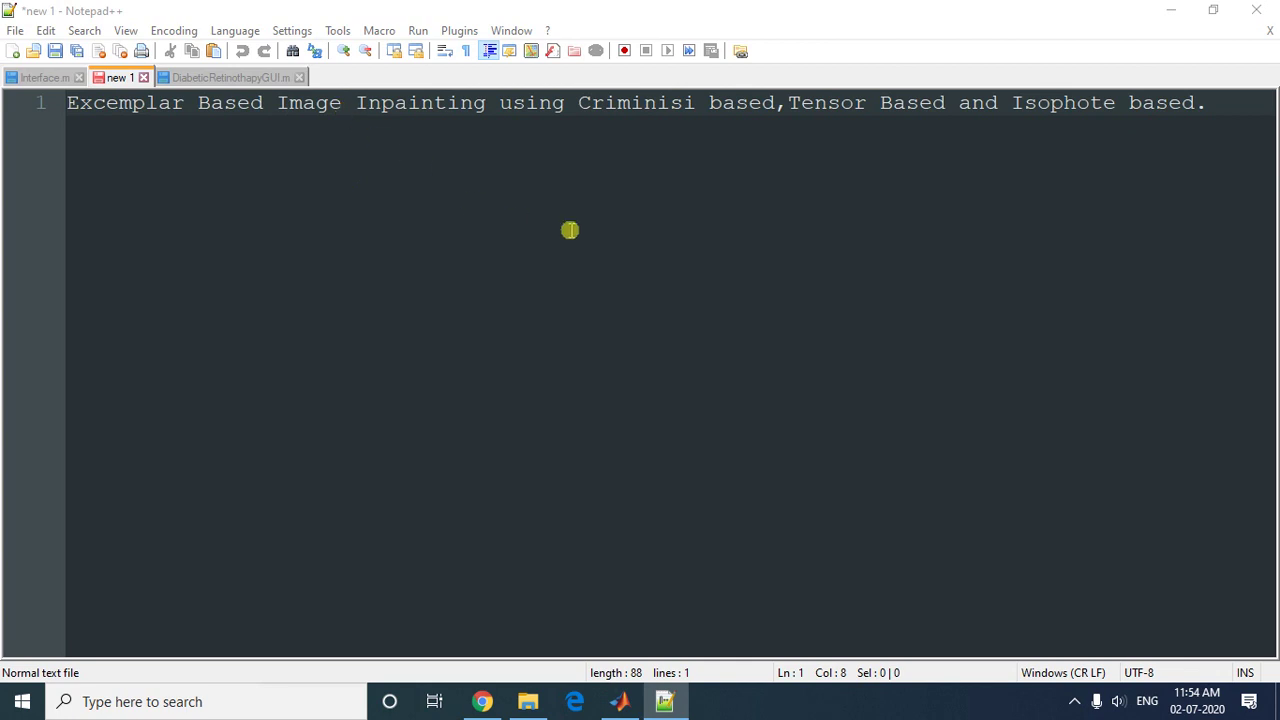
Step: Highlight the Criminisi, Tensor and Isophote method names in the Notepad++ title, then switch to MATLAB
drag(578, 102, 776, 102)
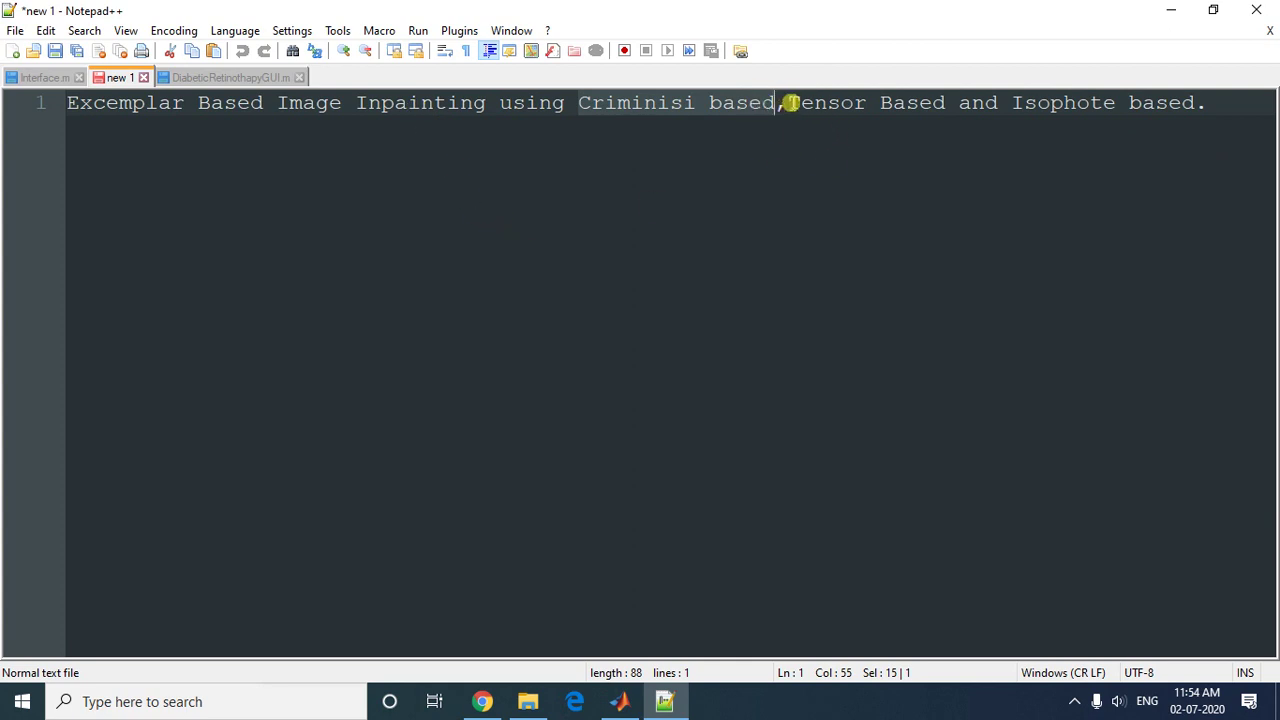
drag(789, 103, 945, 103)
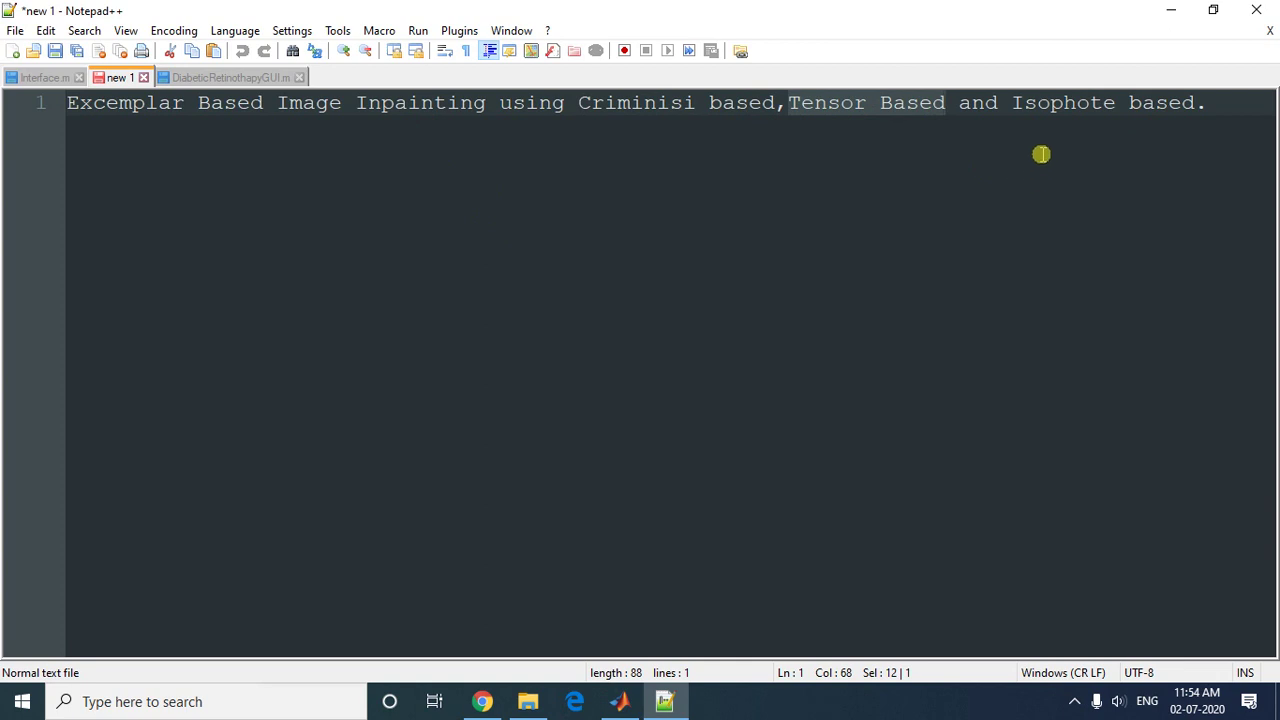
drag(1013, 103, 1208, 105)
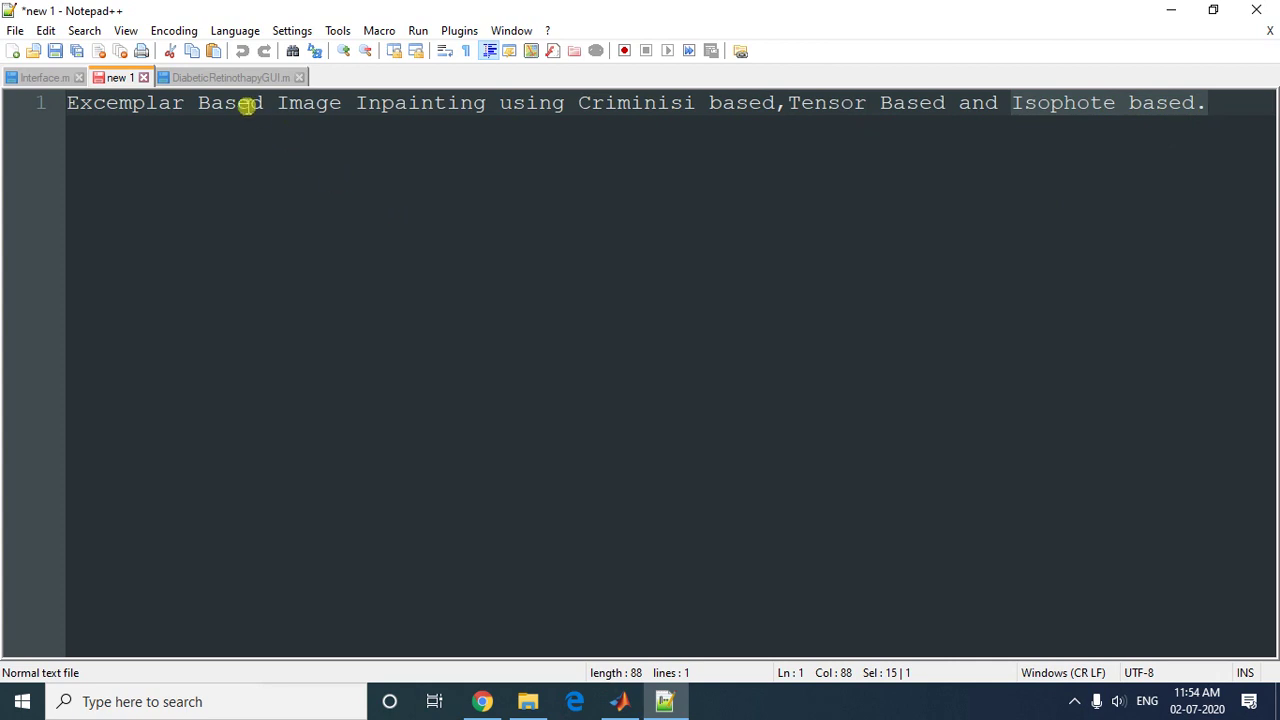
click(680, 110)
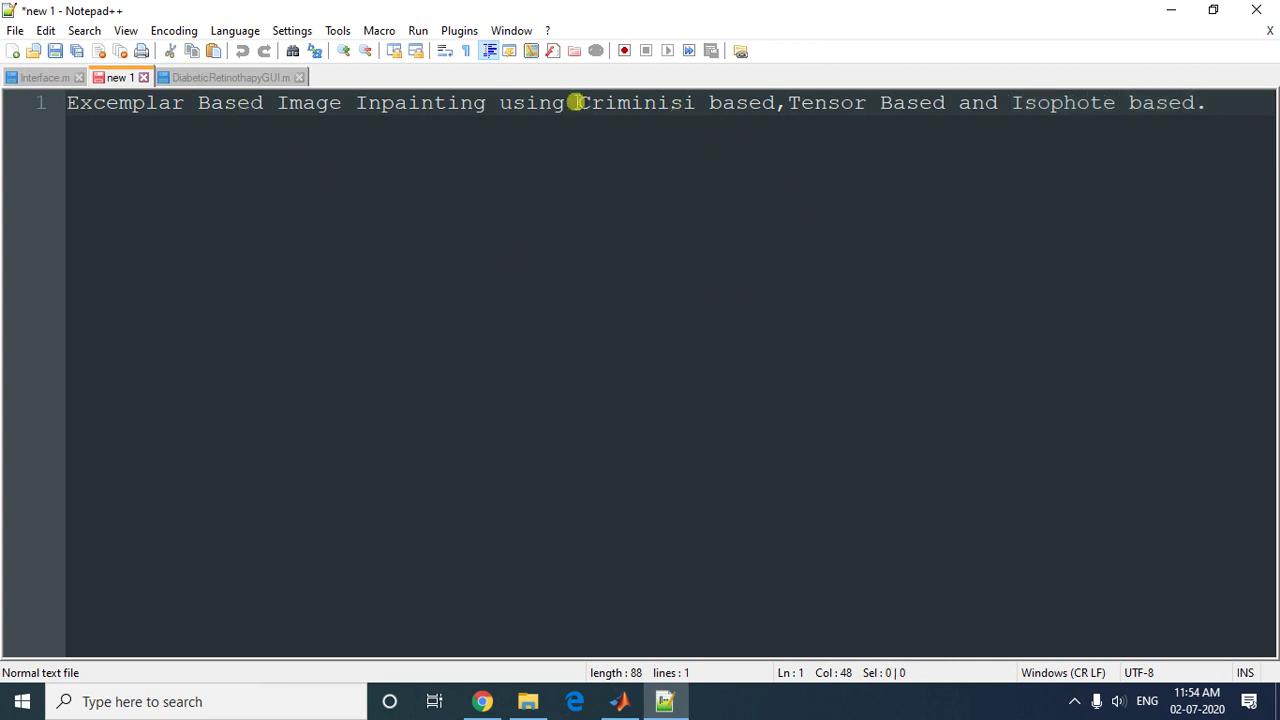
drag(581, 102, 1204, 100)
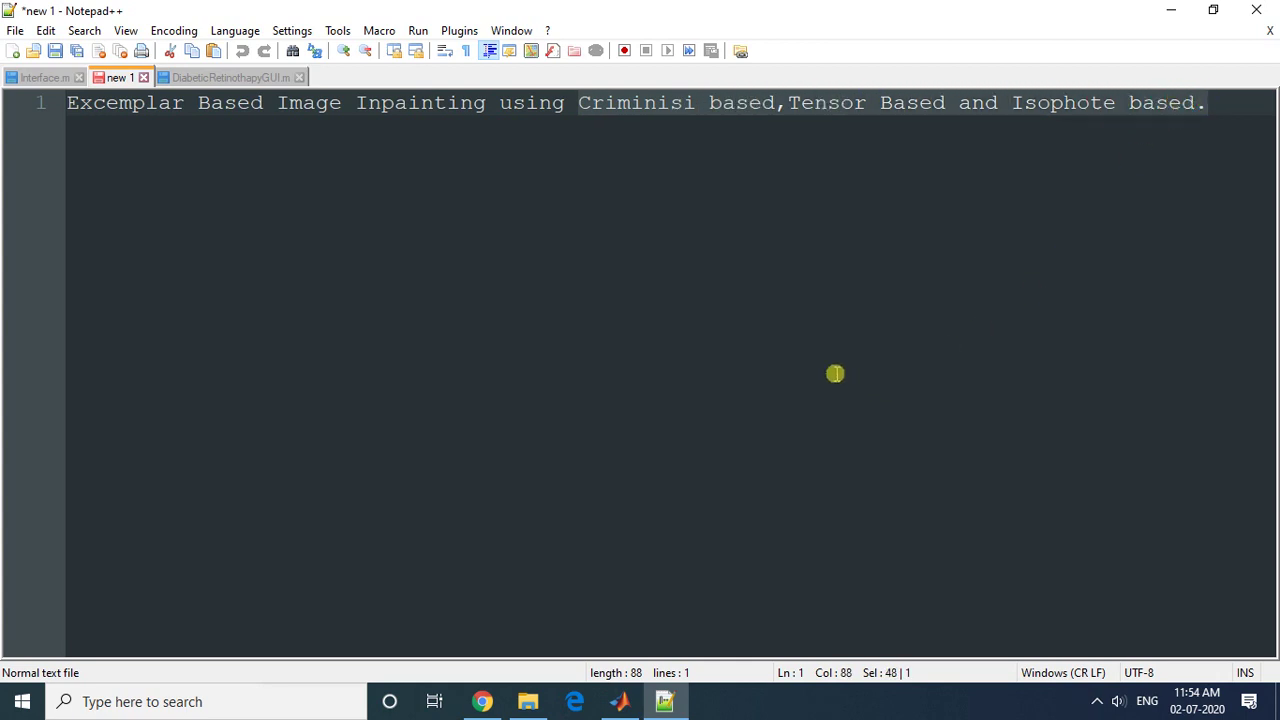
click(619, 701)
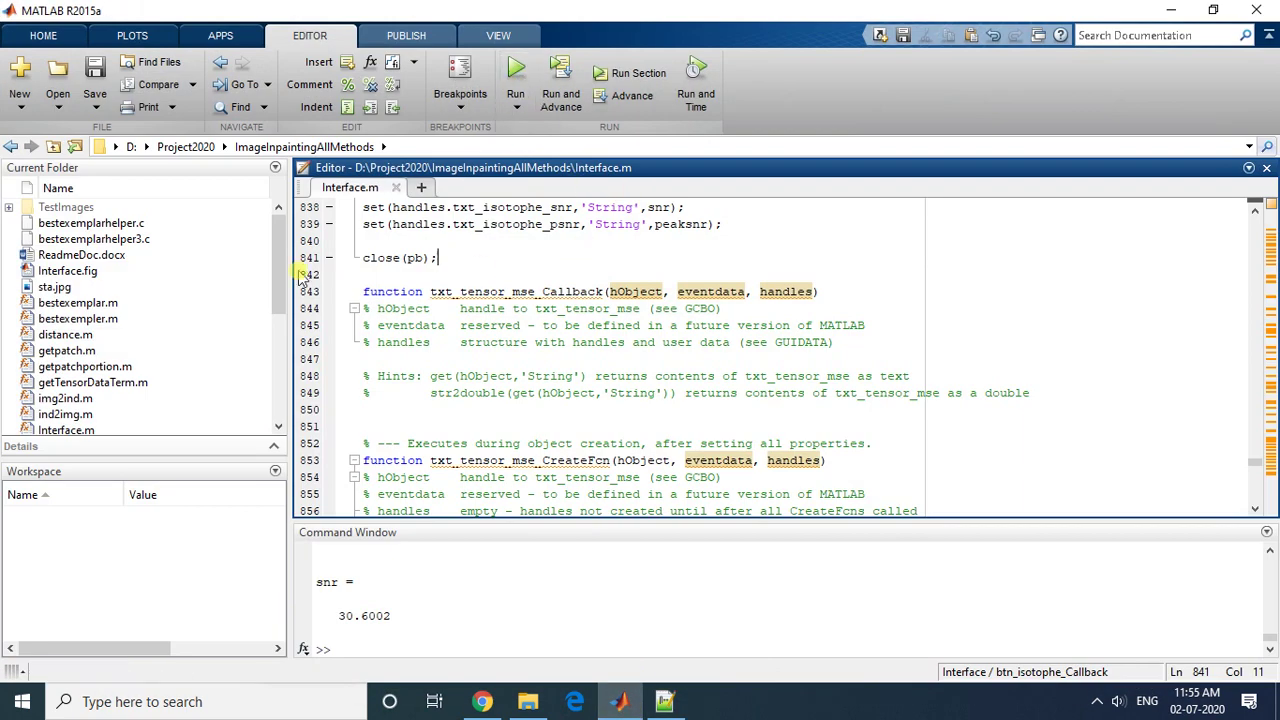
Step: Run Interface.m from the MATLAB editor to launch the inpainting interface
click(665, 701)
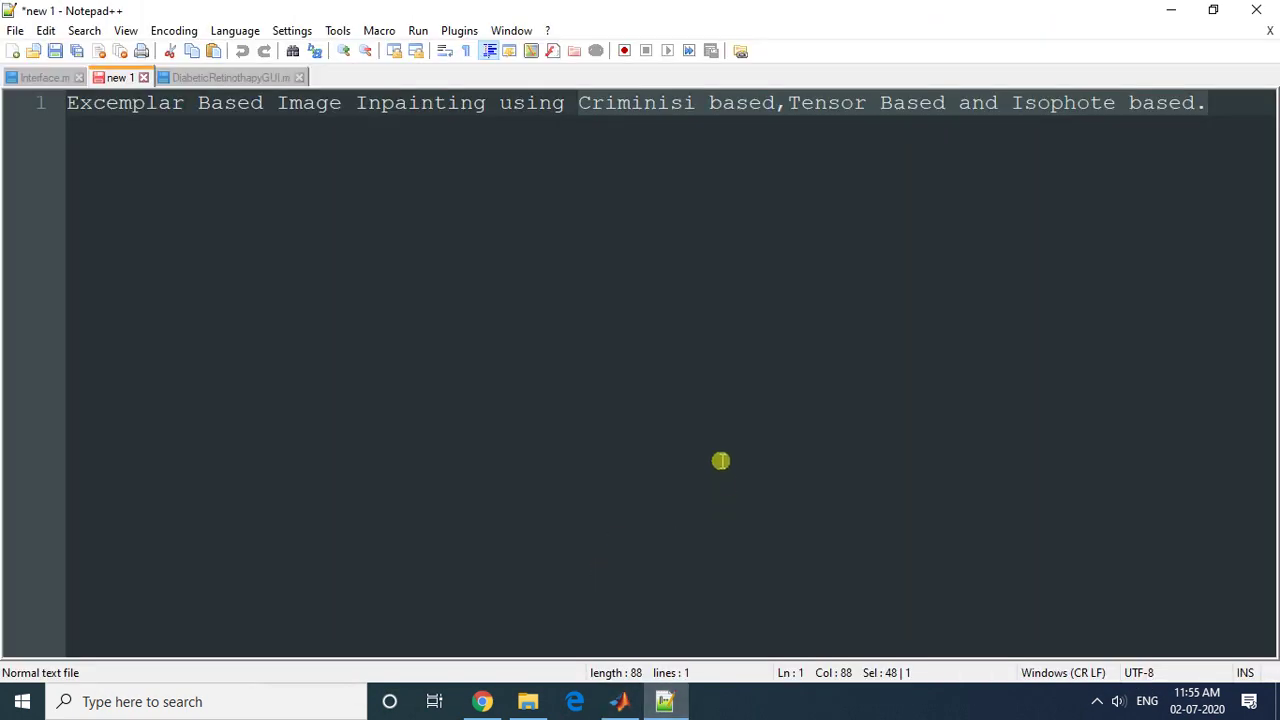
click(619, 701)
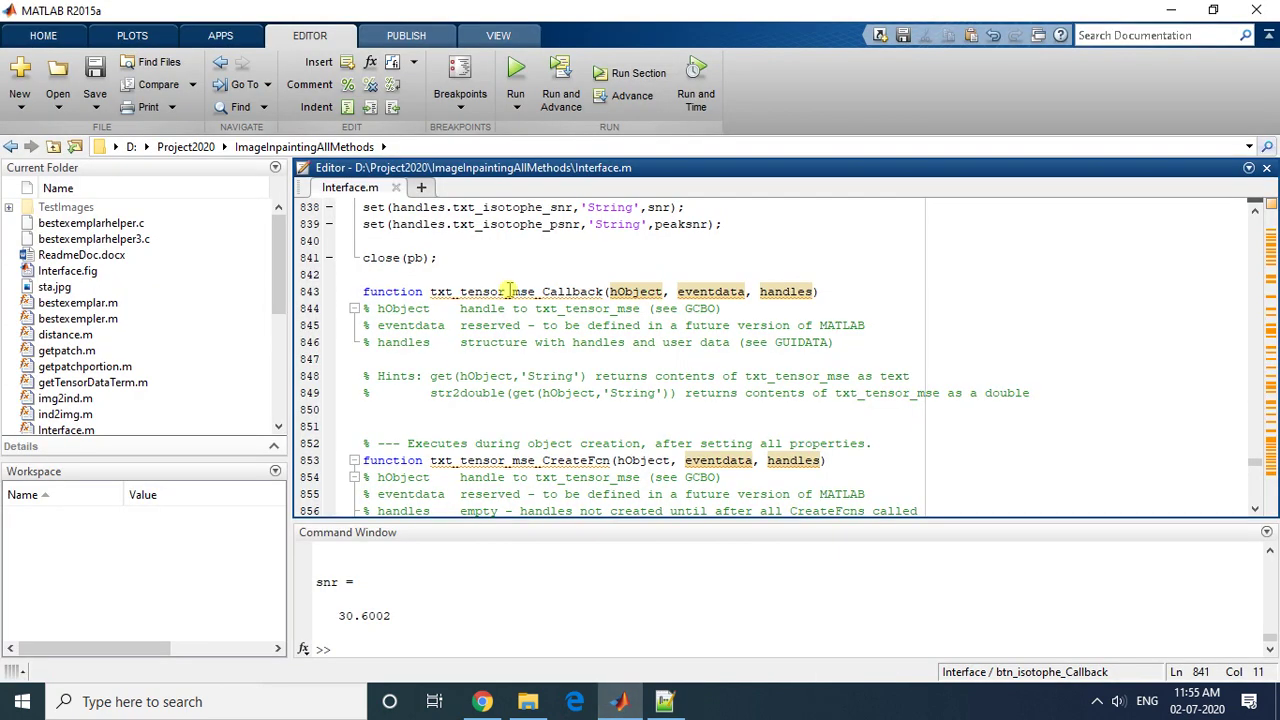
click(516, 75)
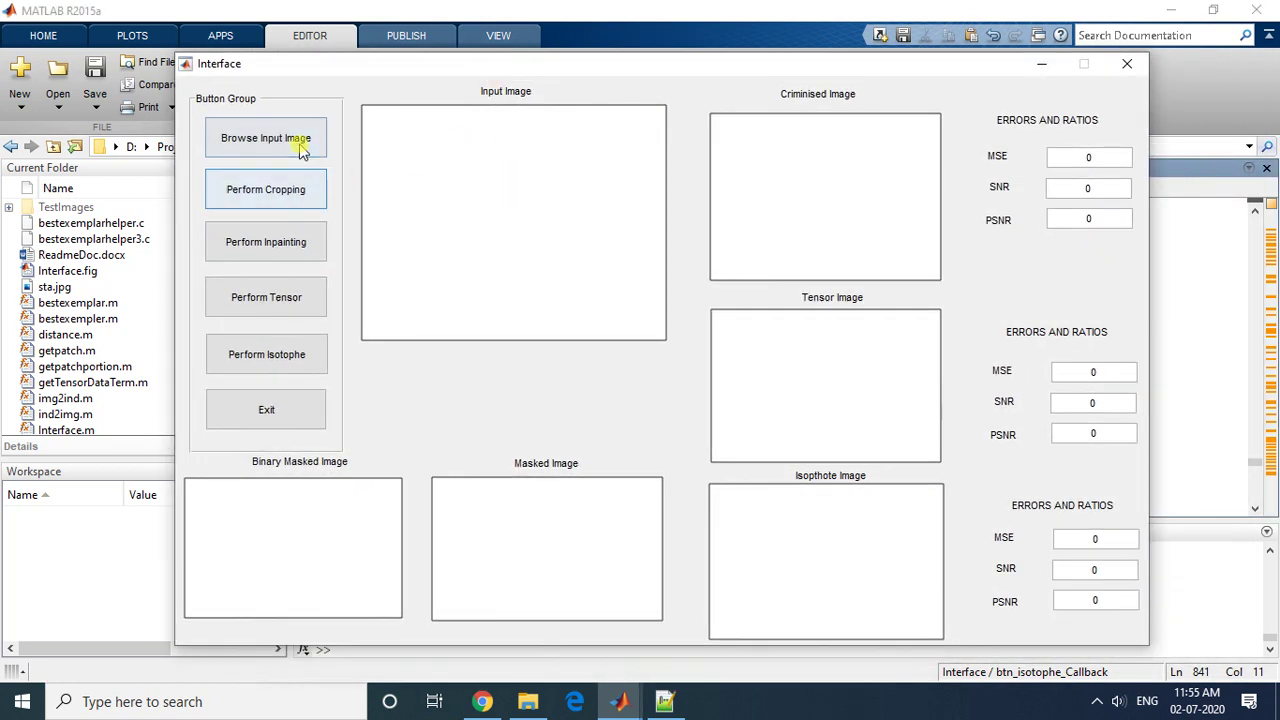
Step: Load bungee0 from the TestImages folder as the input image
click(302, 146)
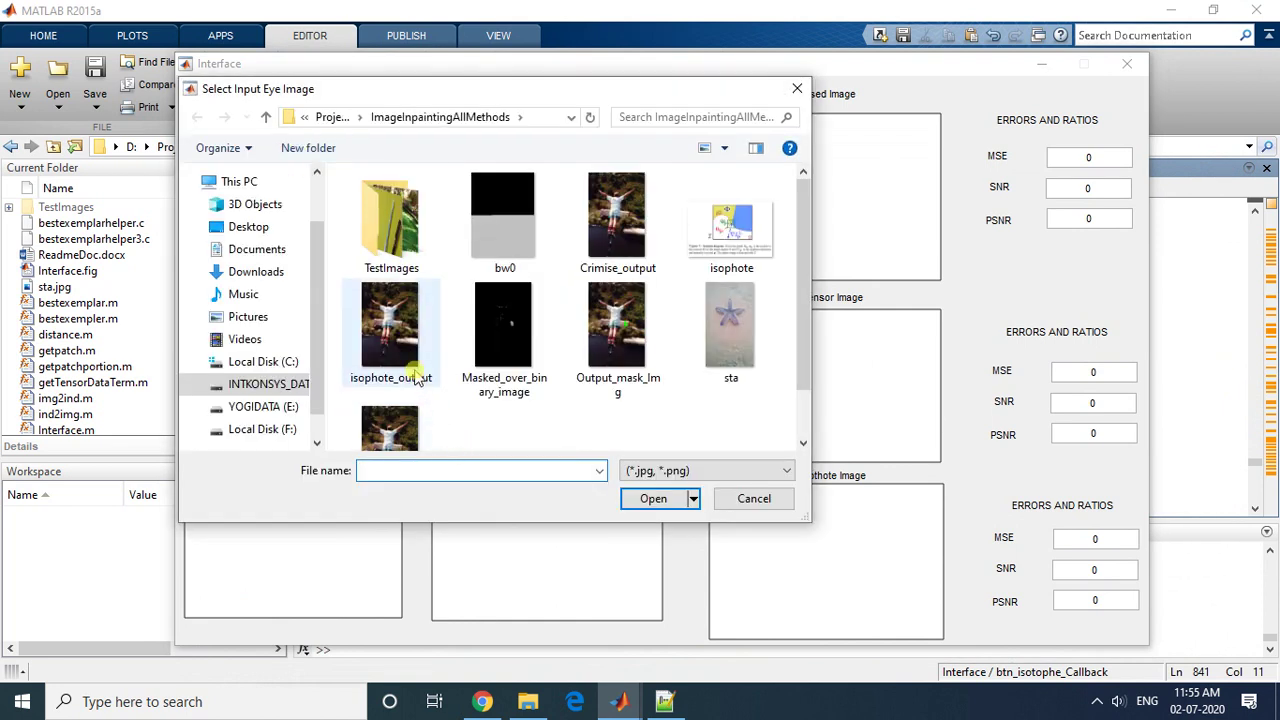
click(410, 340)
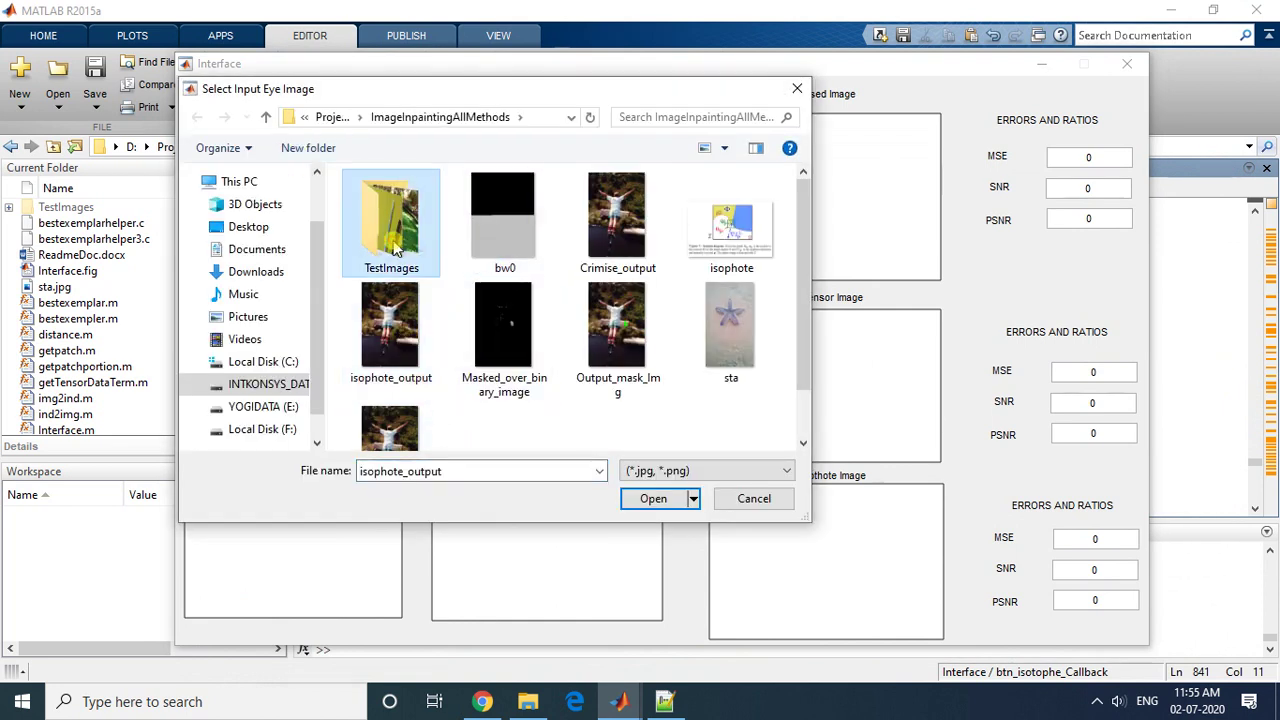
double_click(390, 218)
double_click(624, 228)
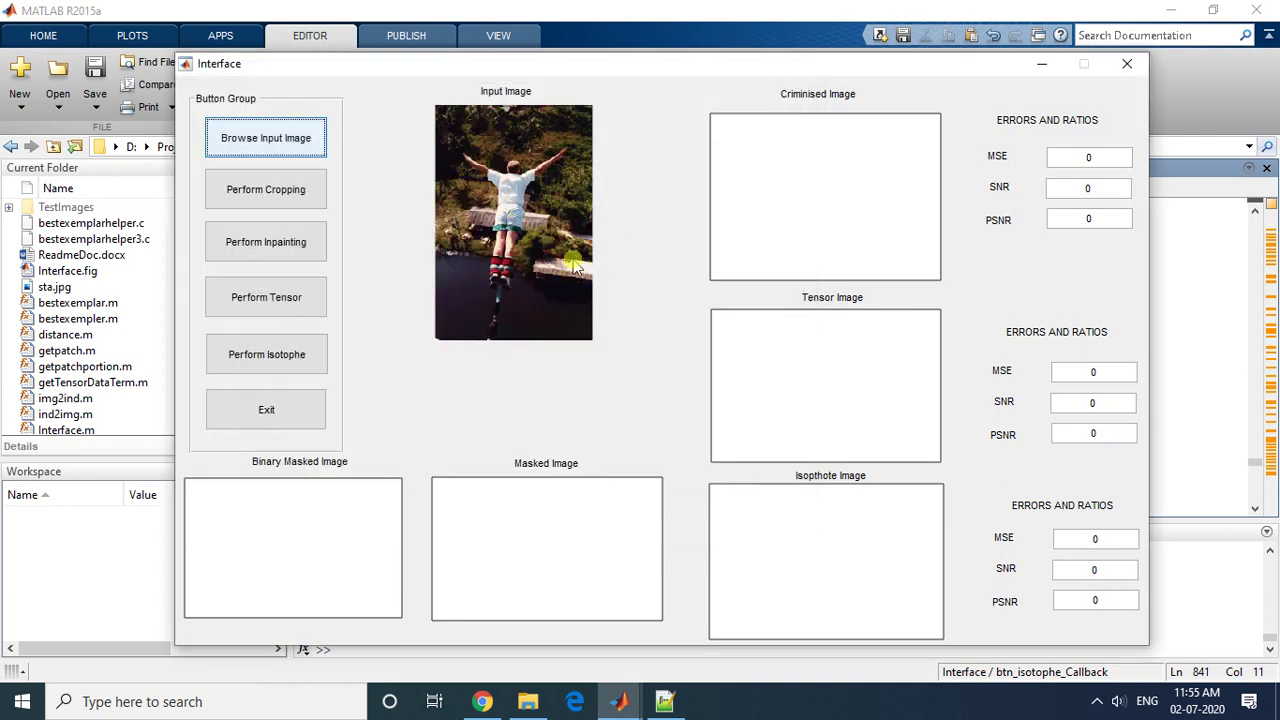
Step: Crop a small rectangle beside the jumper's waist on the bungee image as the removal region
click(287, 197)
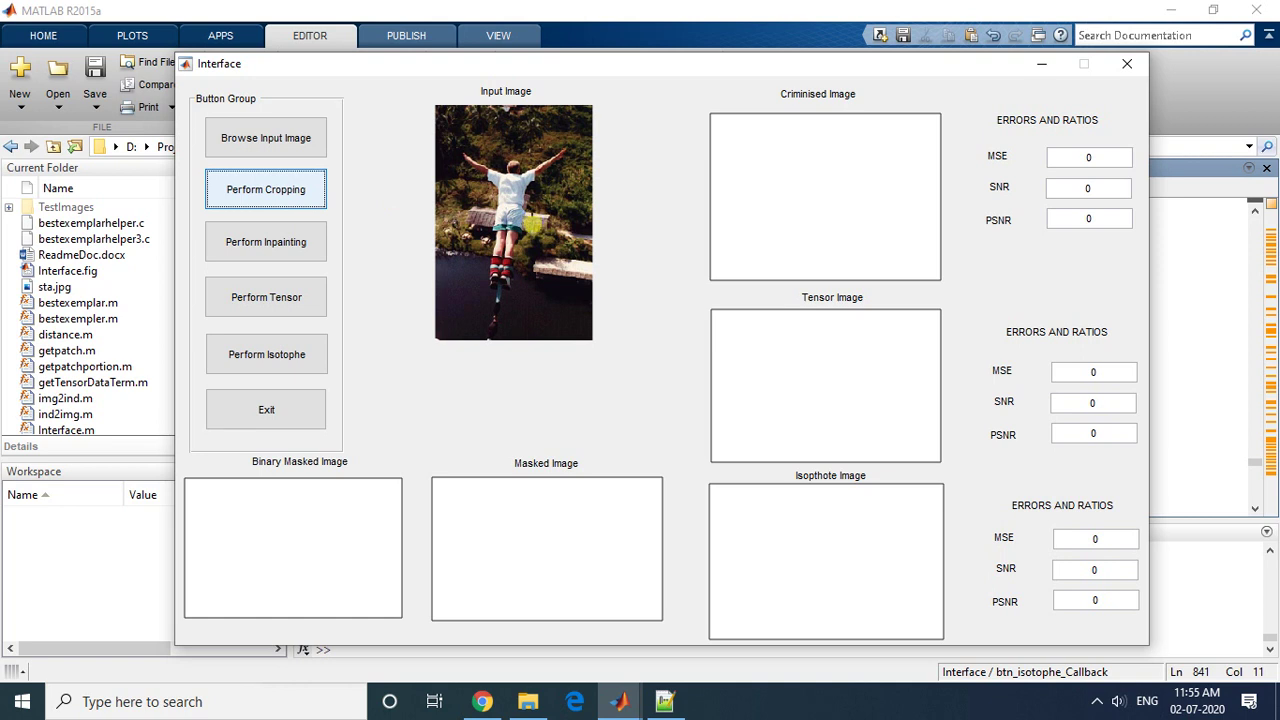
click(530, 215)
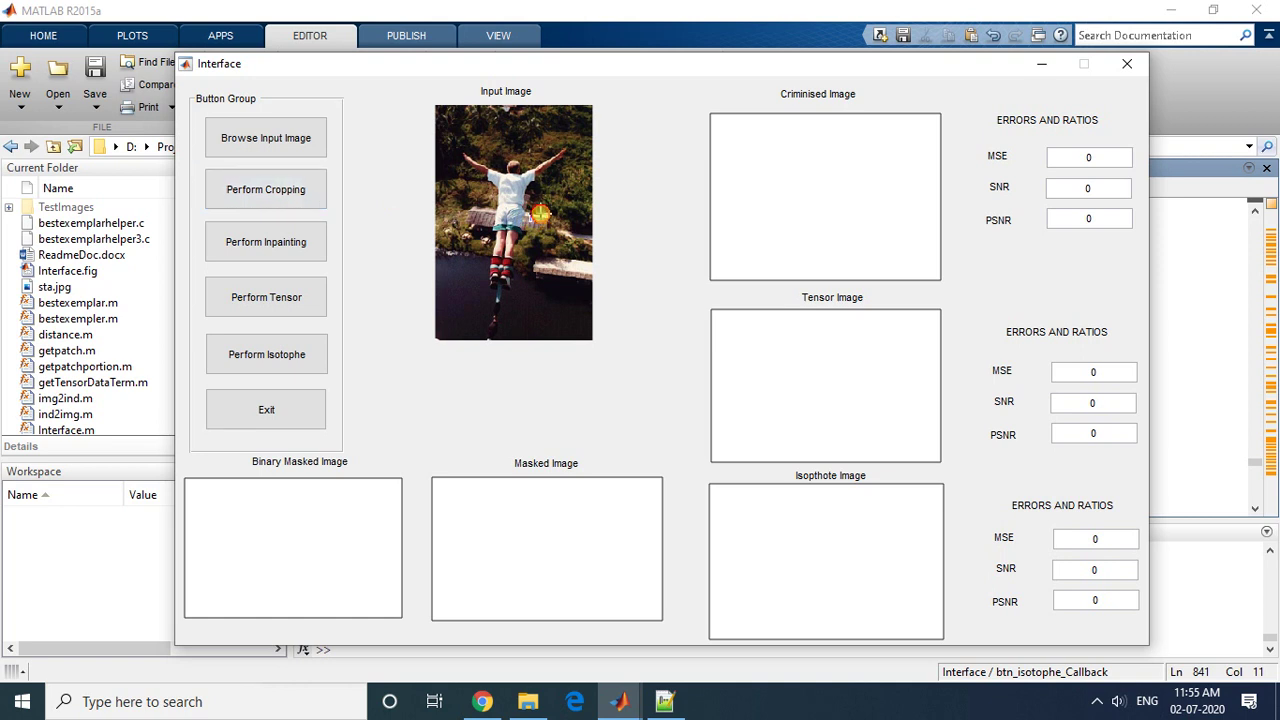
click(543, 217)
drag(541, 219, 548, 221)
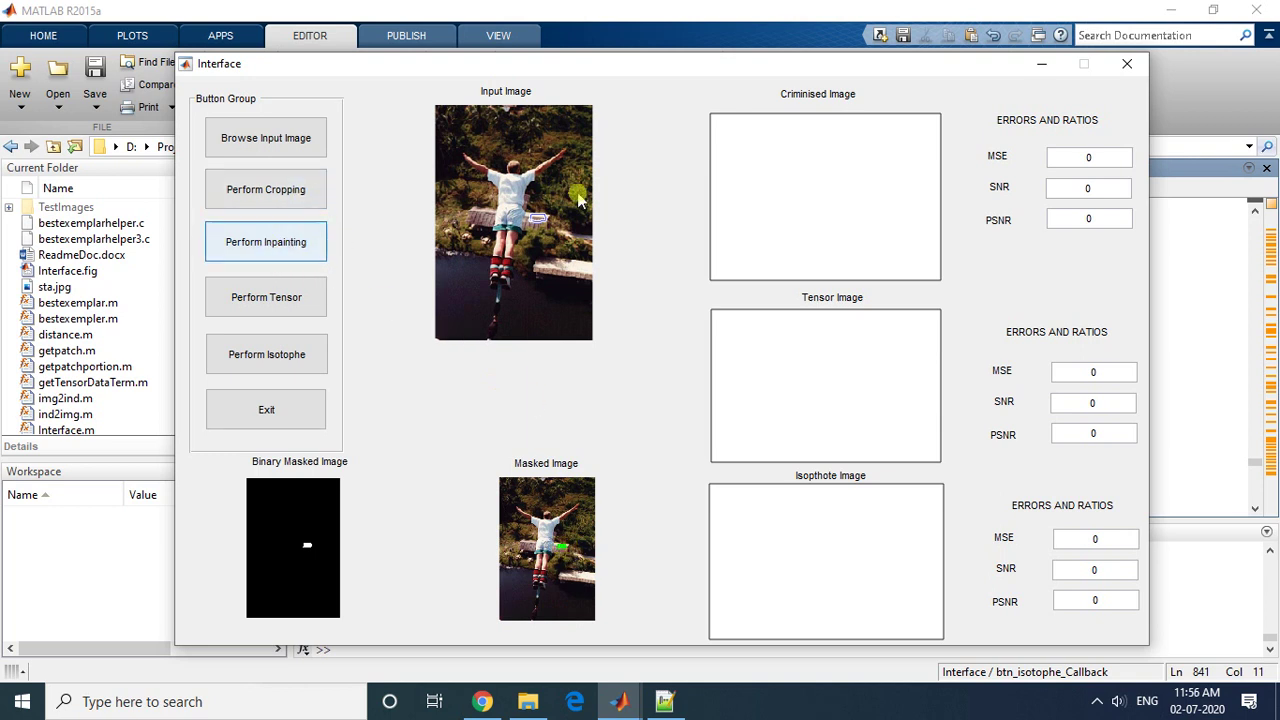
Step: Run Criminisi inpainting on the masked bungee image, giving MSE 6.92192 and PSNR 39.7285
click(268, 252)
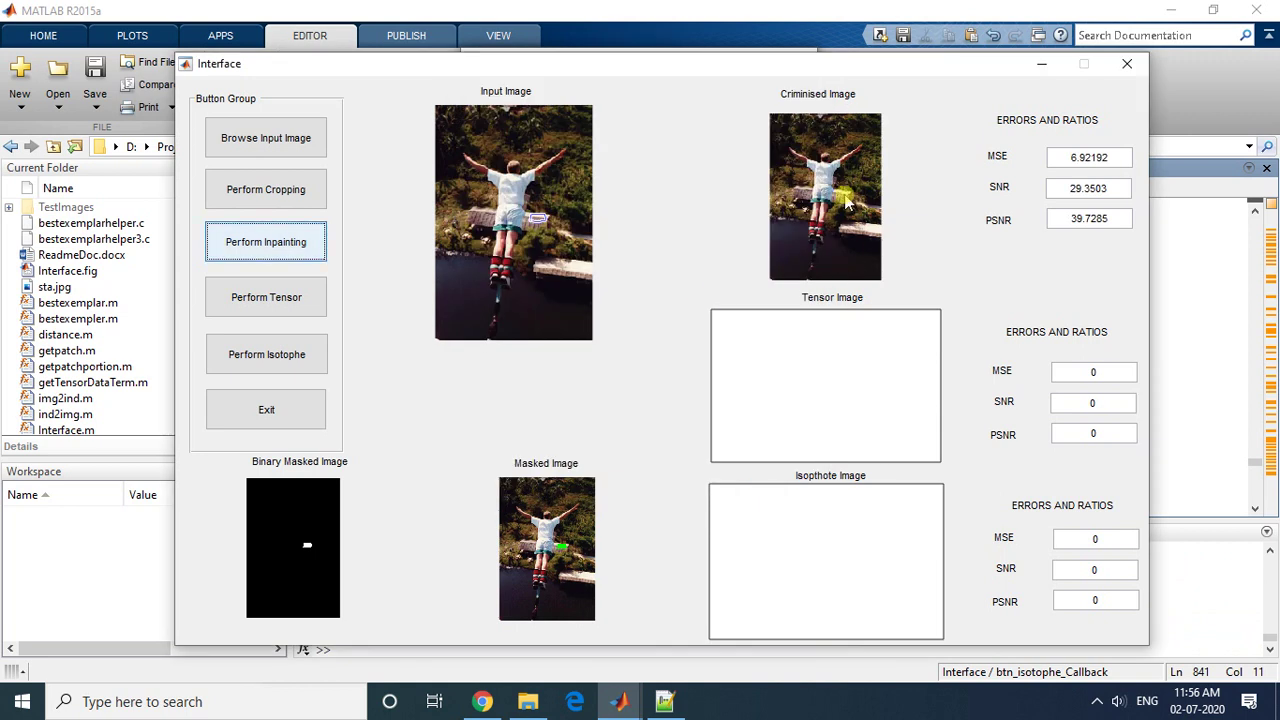
Step: Run tensor then isophote inpainting, reaching PSNR 41.6196 and 42.7172
click(268, 305)
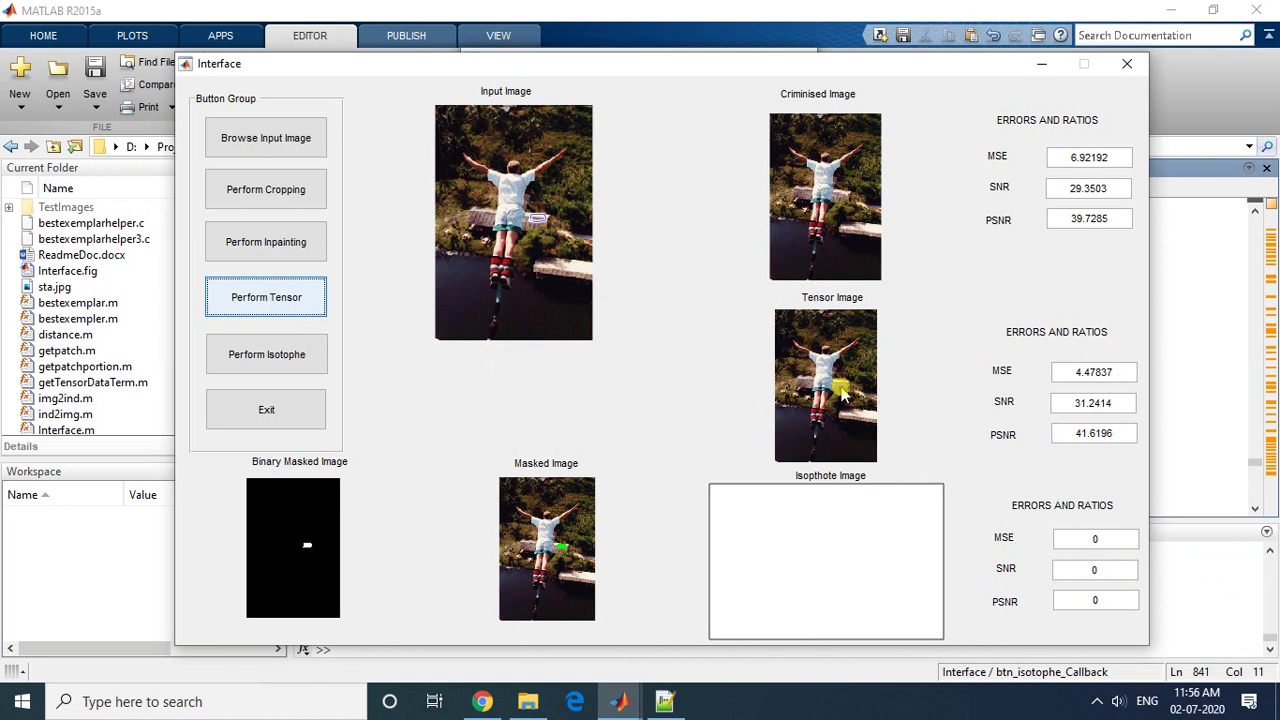
click(268, 360)
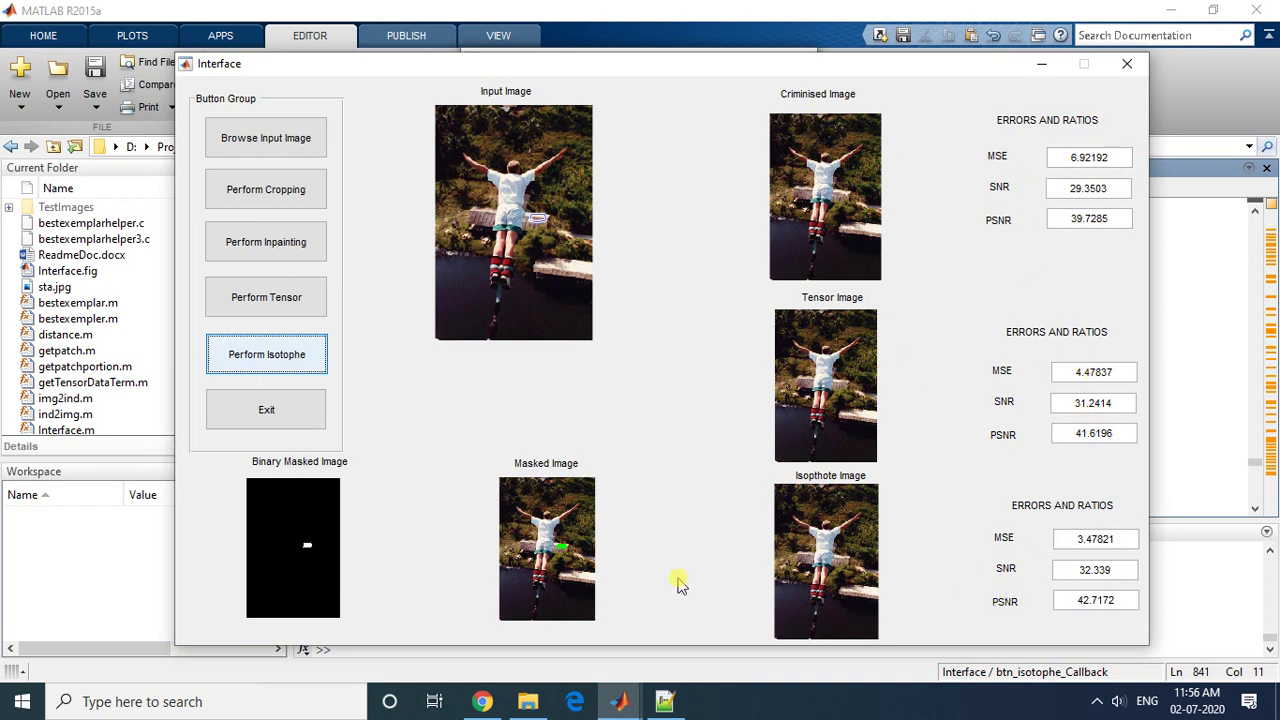
Step: Open the D:\Project2020\ImageInpaintingAllMethods folder in File Explorer
click(528, 701)
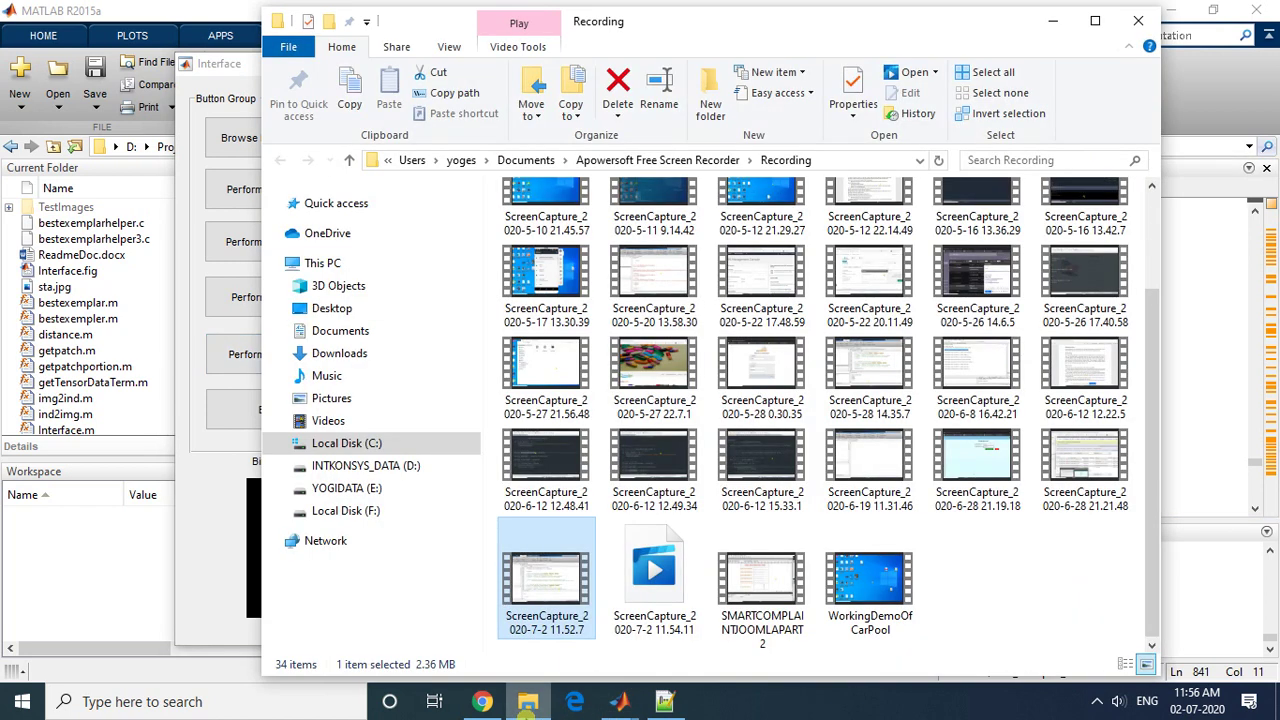
click(390, 467)
click(597, 453)
double_click(597, 453)
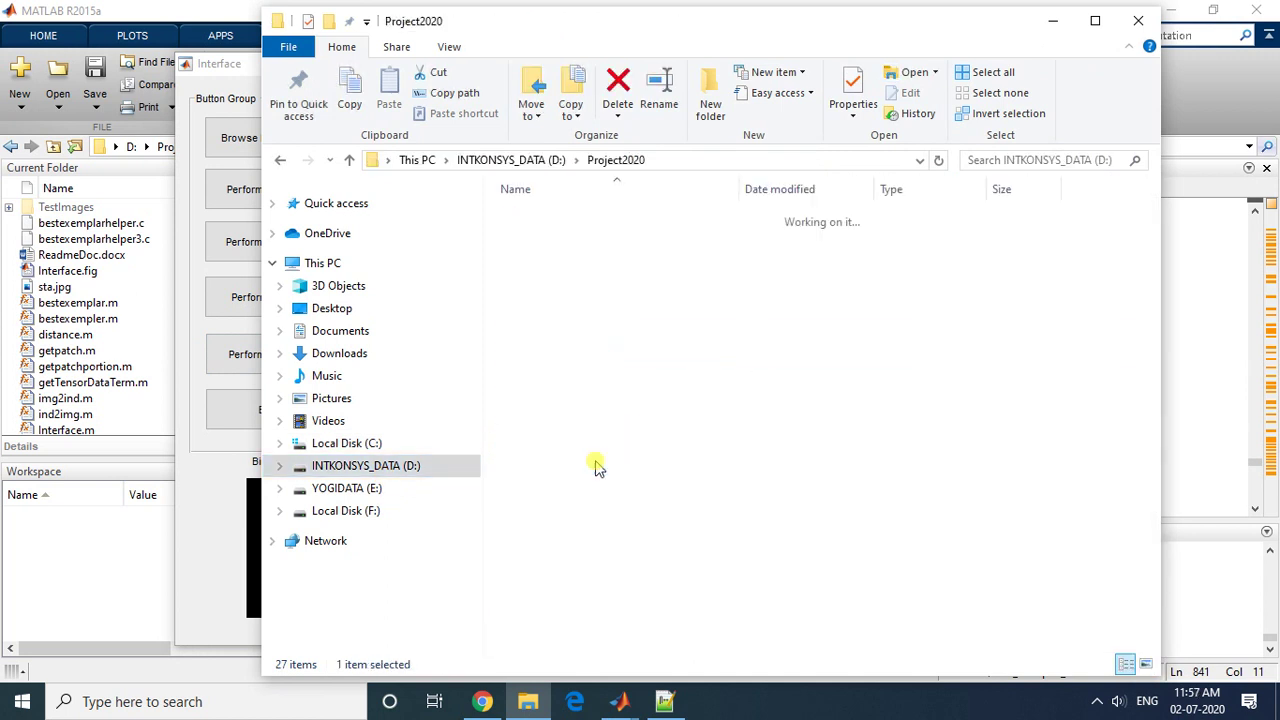
click(598, 392)
scroll(600, 393, down, 1)
scroll(600, 393, down, 4)
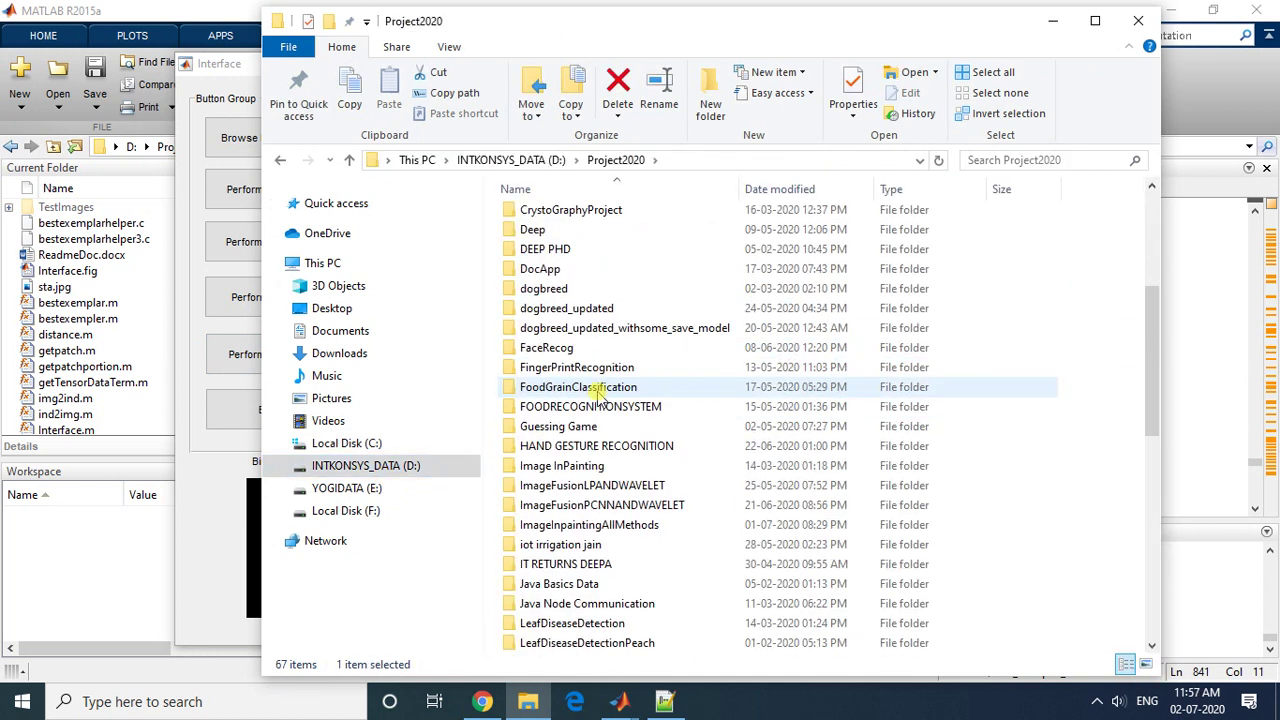
click(615, 466)
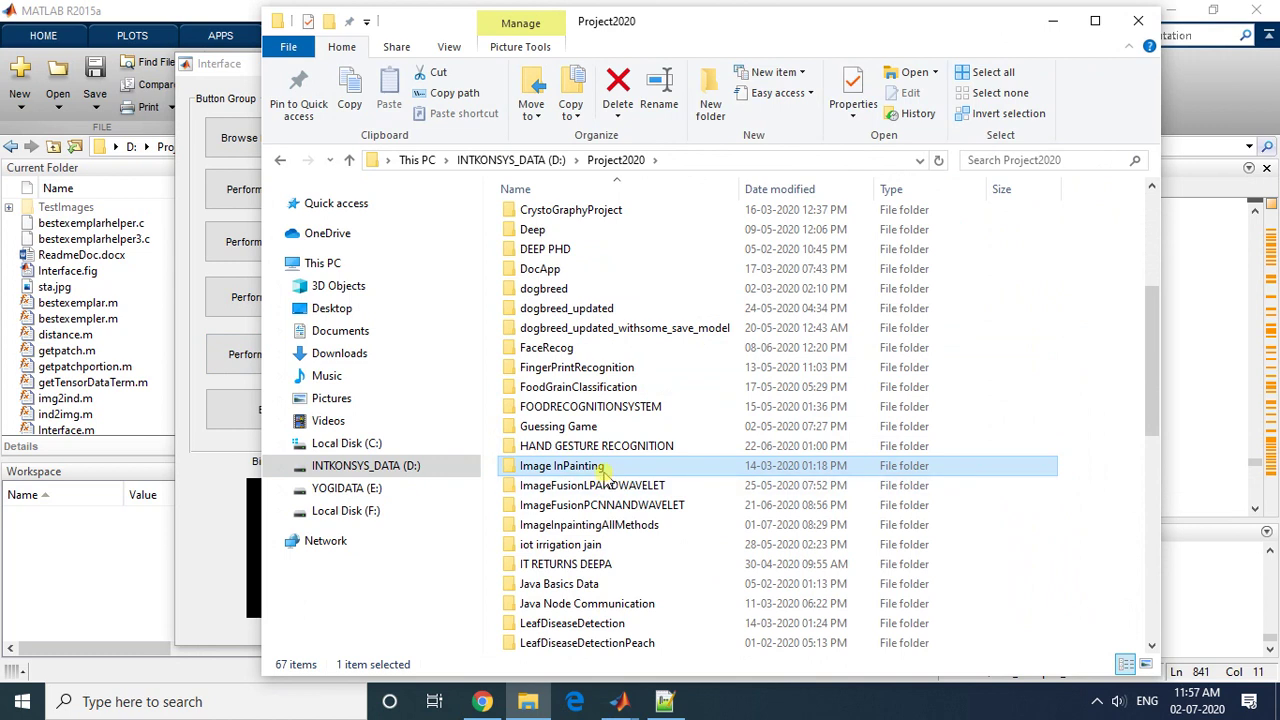
double_click(600, 524)
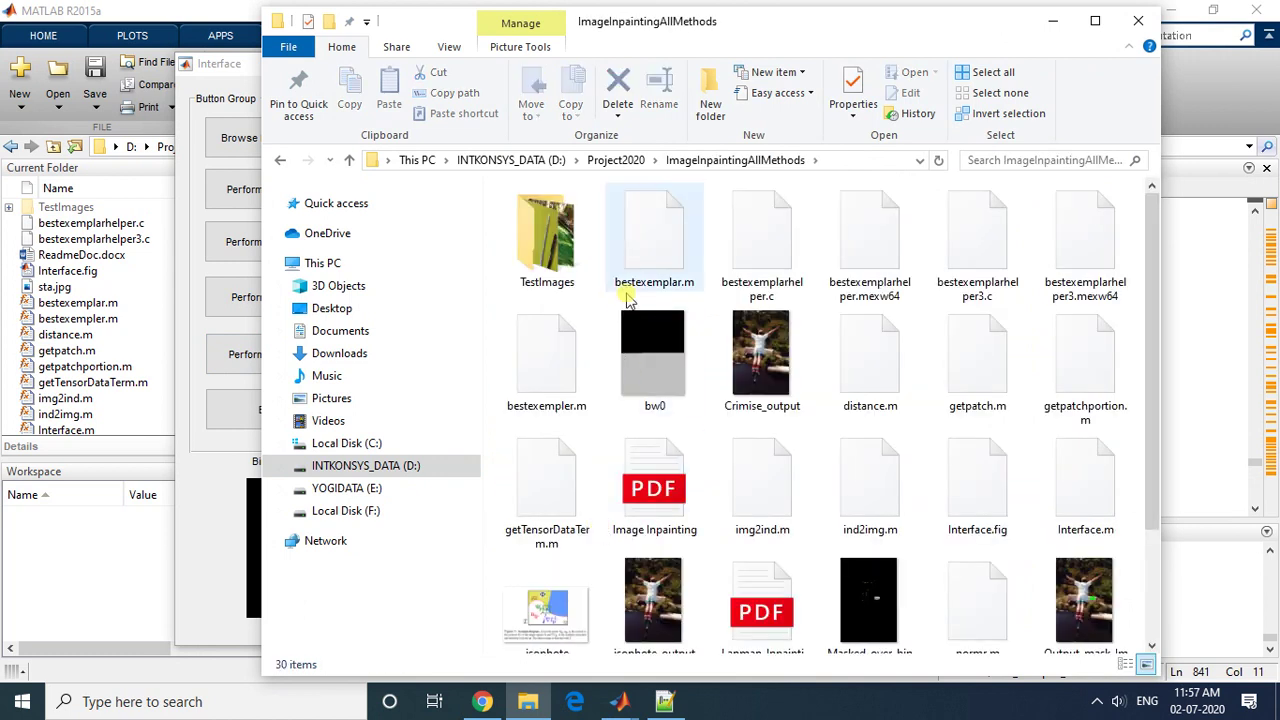
Step: Preview the Tensor_output and Output_mask_Img images, then minimize Explorer
scroll(690, 590, down, 1)
click(667, 523)
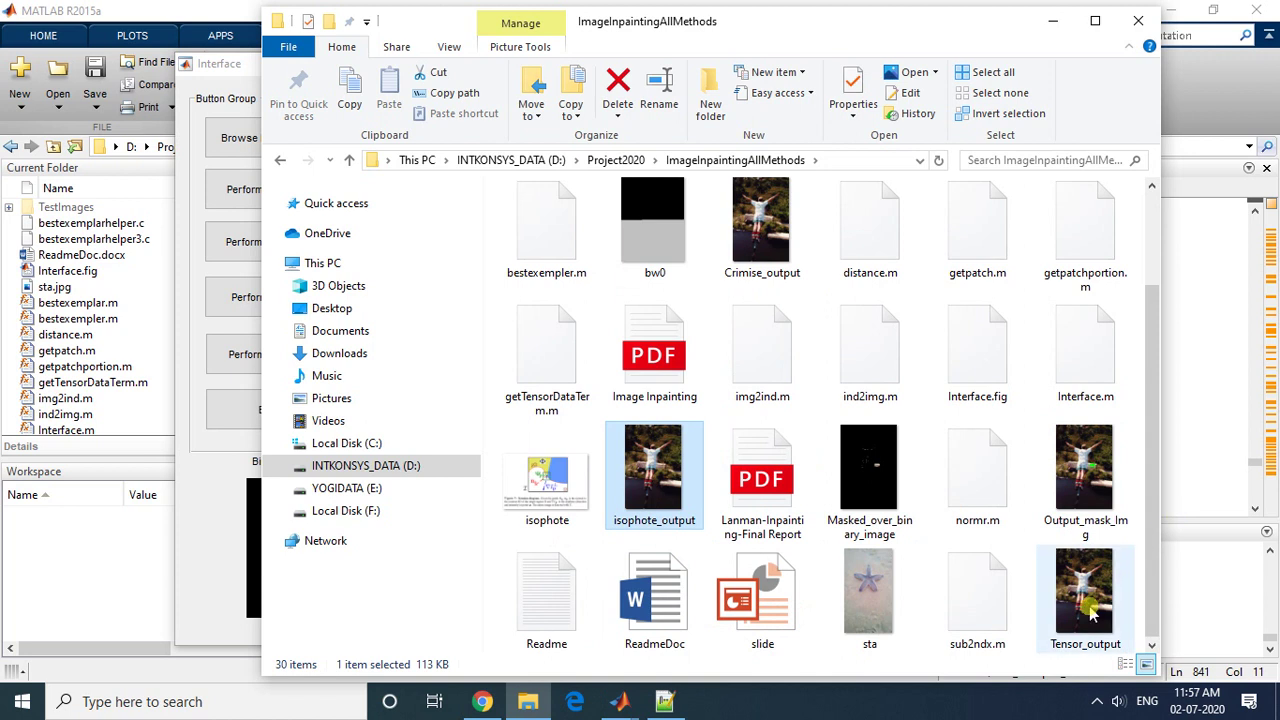
click(1092, 590)
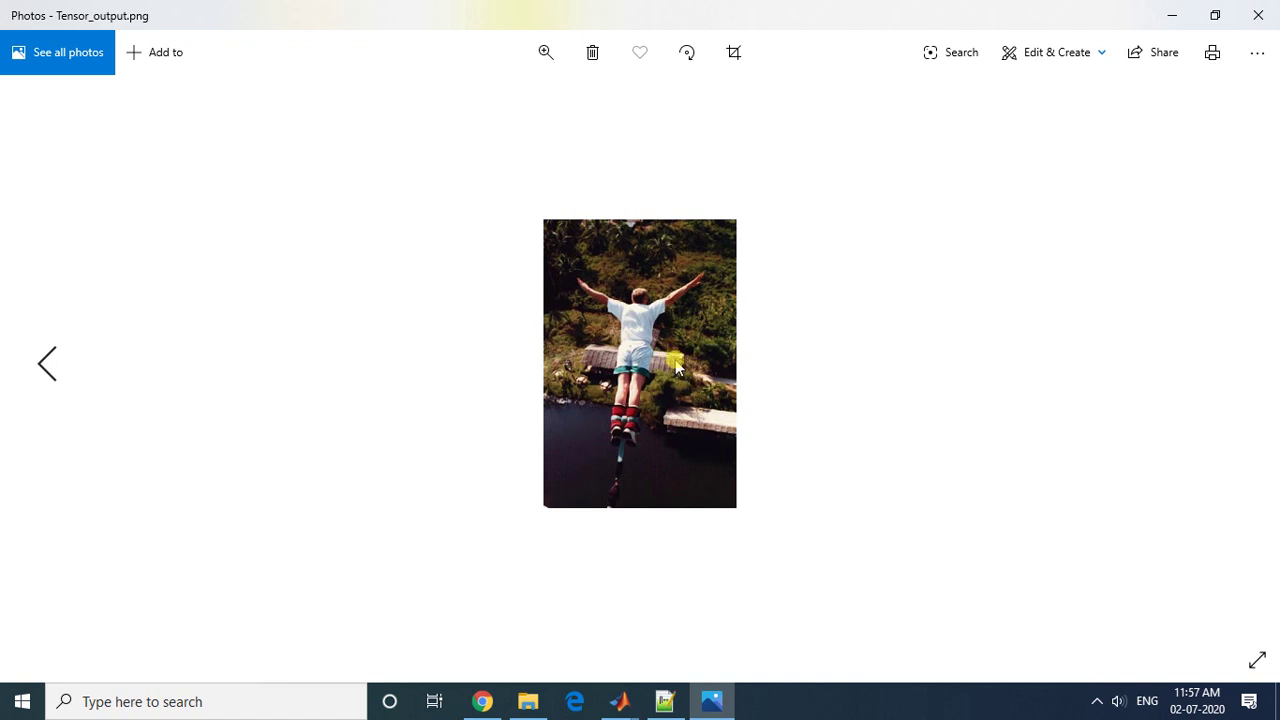
click(1258, 14)
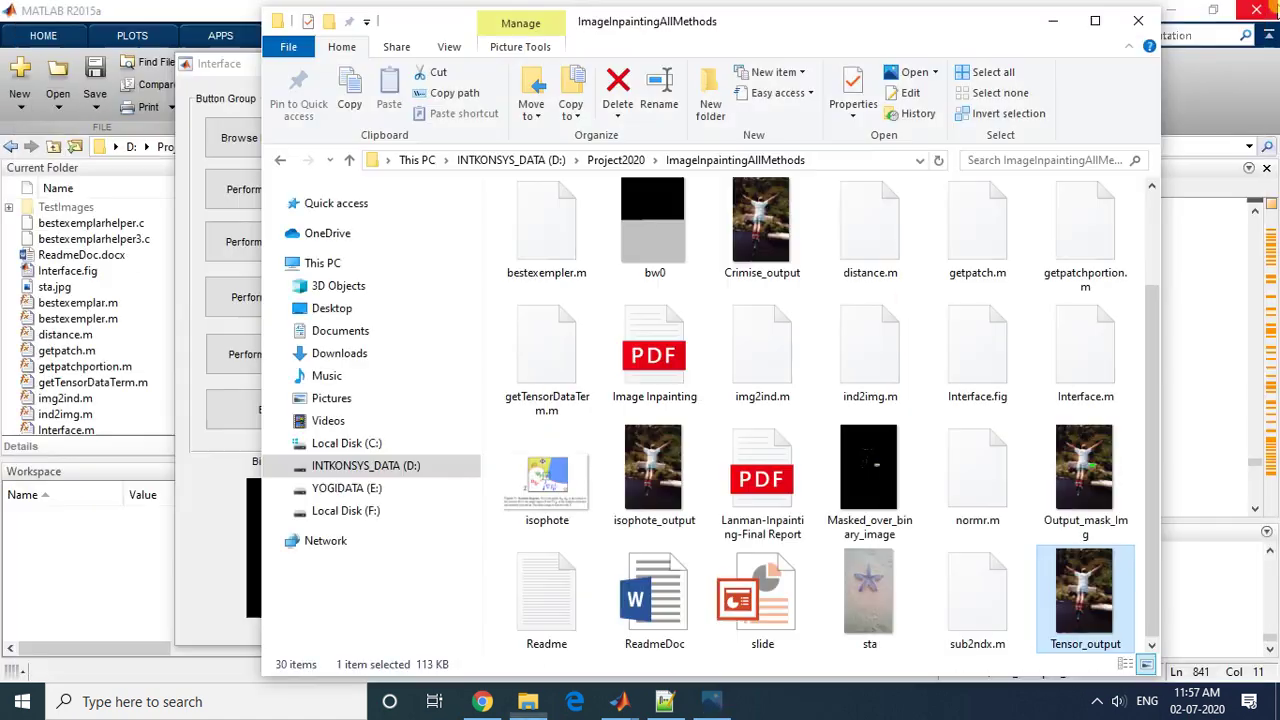
double_click(1085, 480)
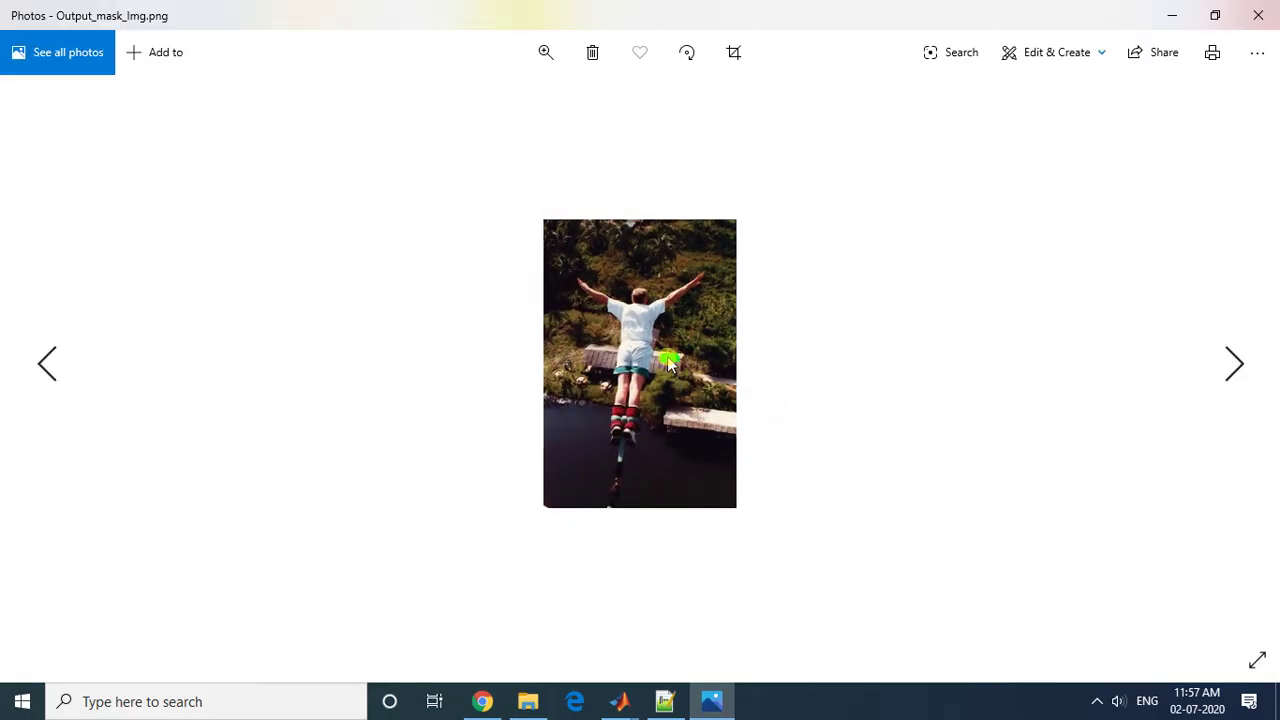
click(1262, 16)
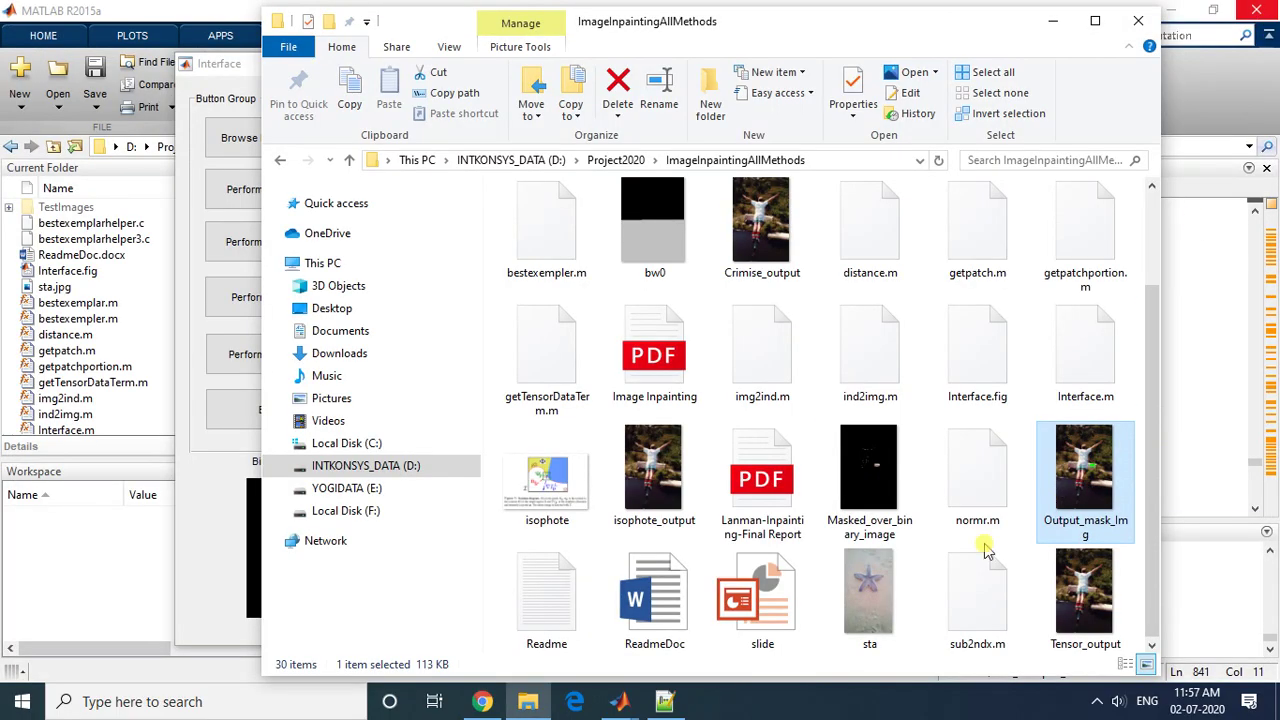
click(1058, 24)
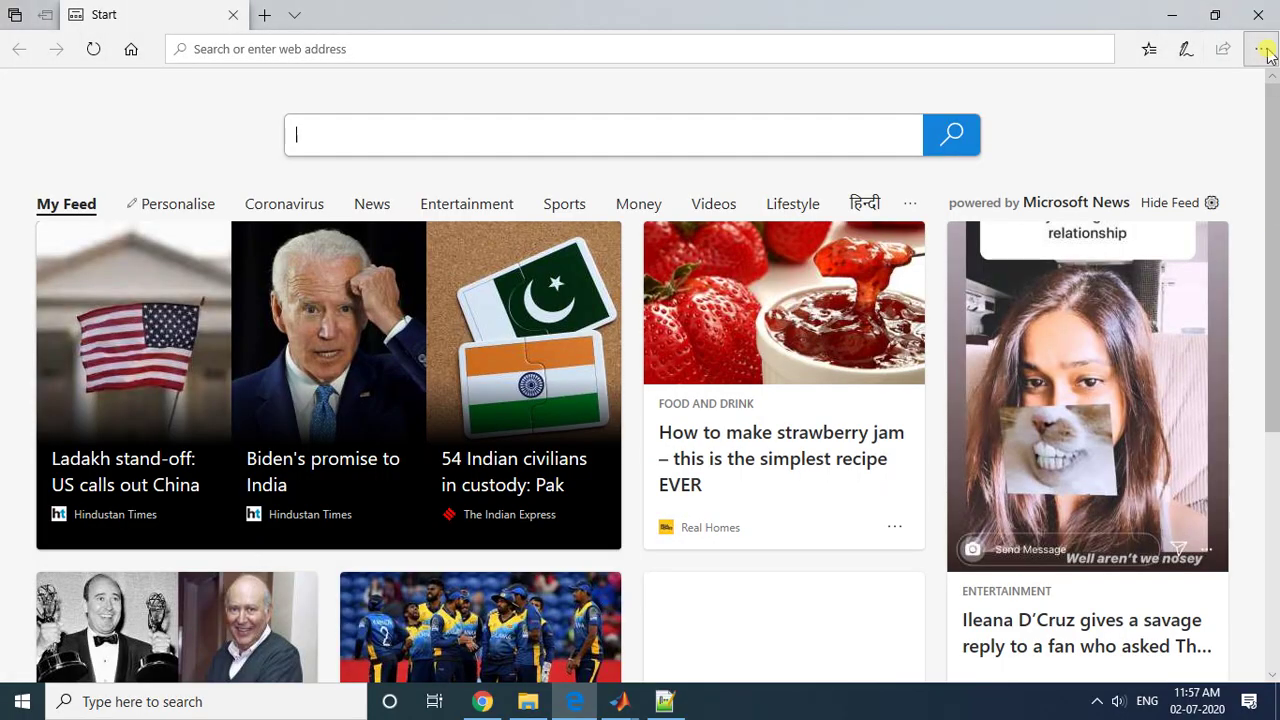
Step: Reopen the Exemplar Based Image Inpainting Using Structure Tensor PDF from Edge history
click(1261, 49)
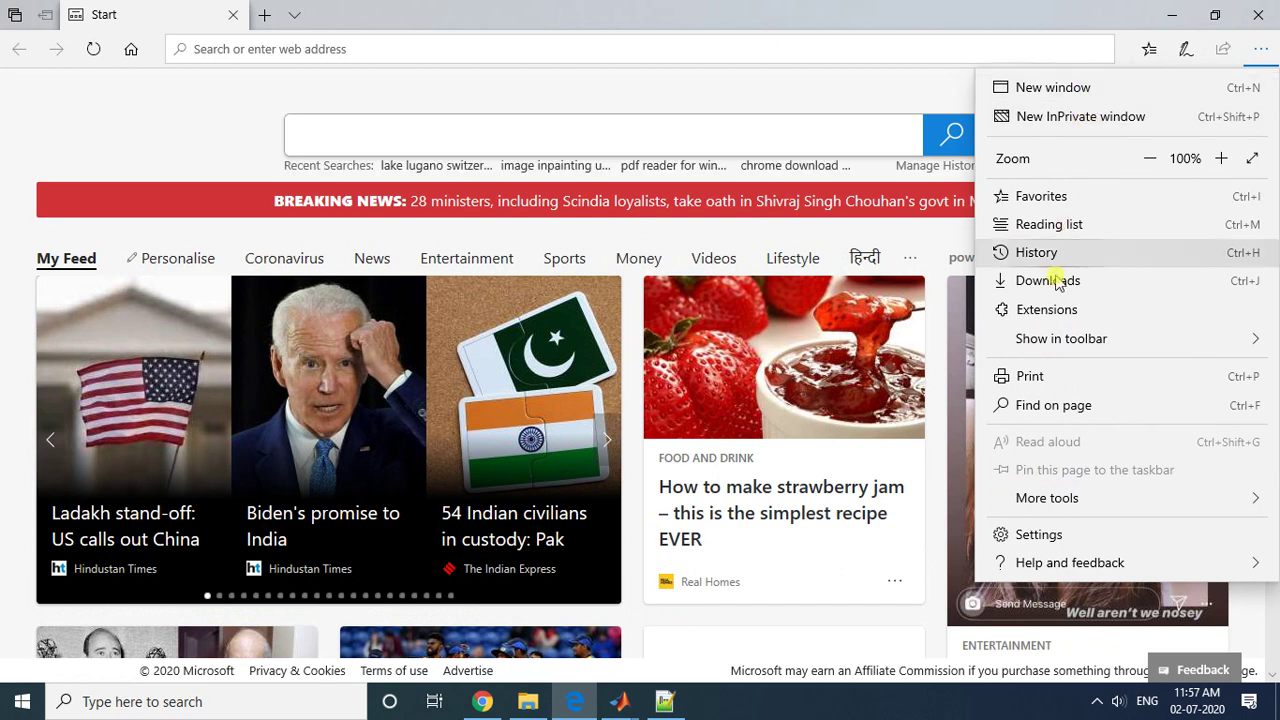
click(1052, 254)
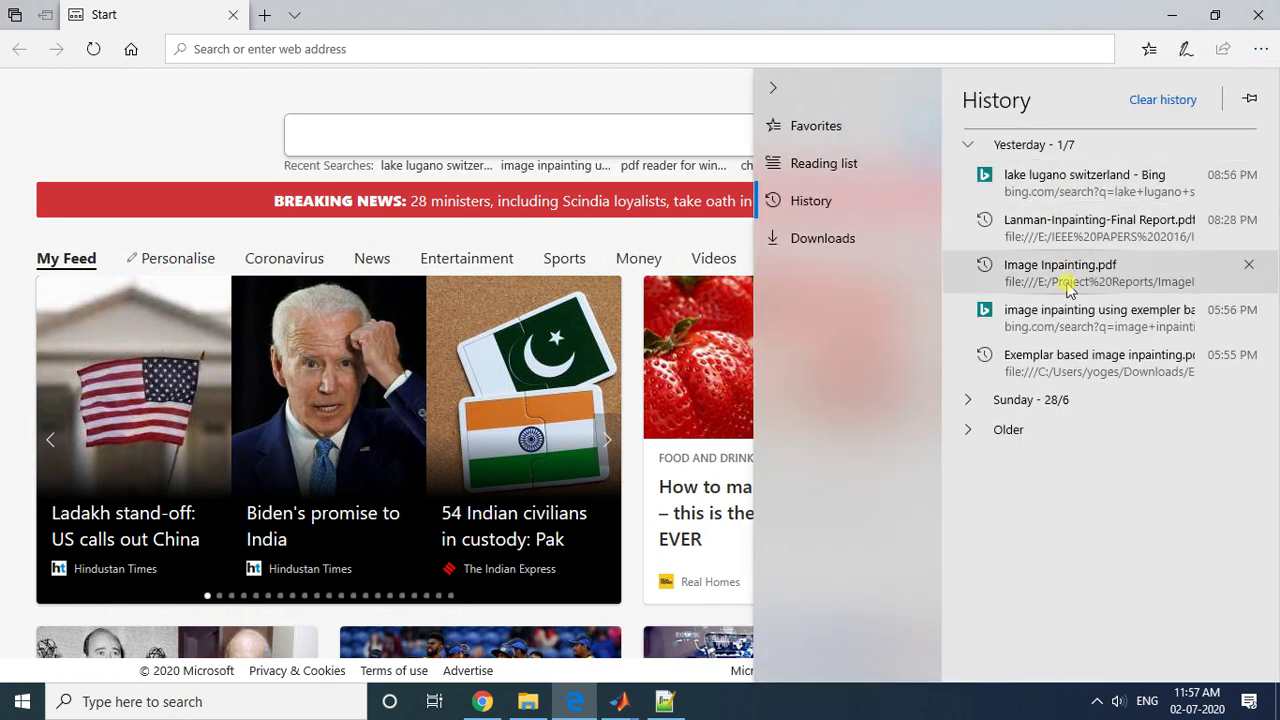
click(1078, 364)
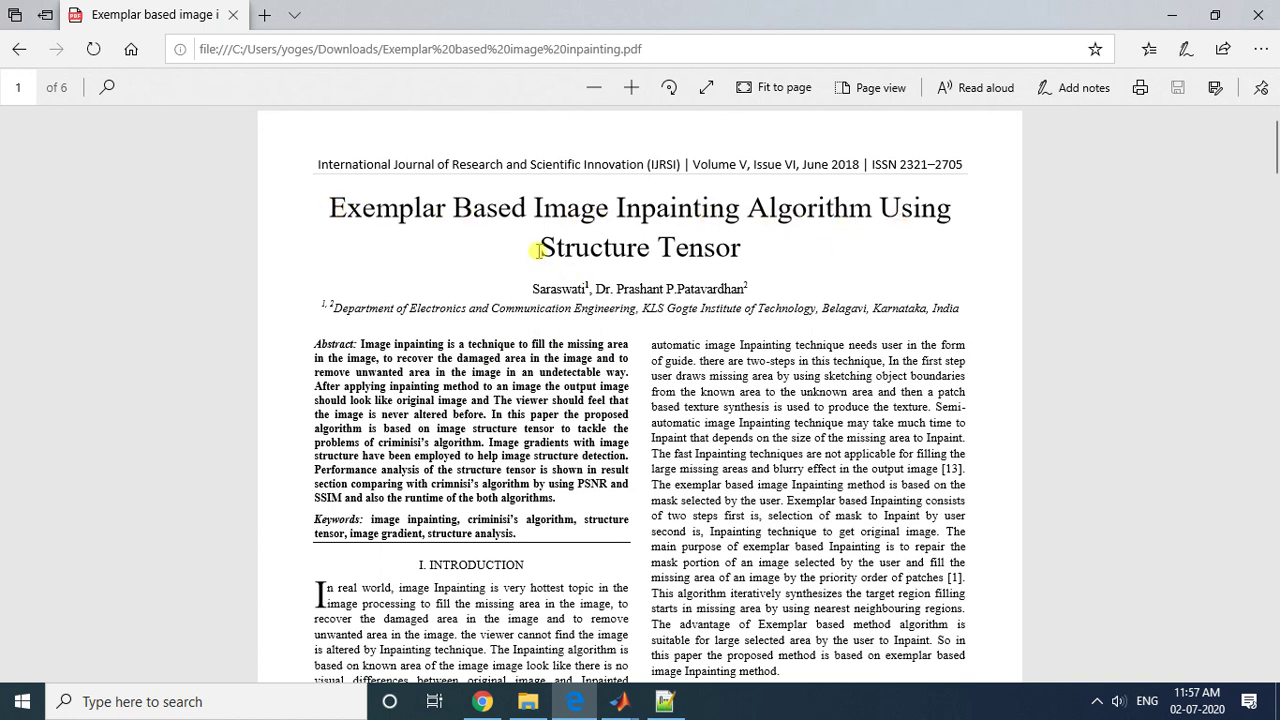
Step: Highlight 'Structure Tensor' in the paper's title
drag(531, 246, 745, 256)
click(737, 251)
drag(534, 245, 727, 251)
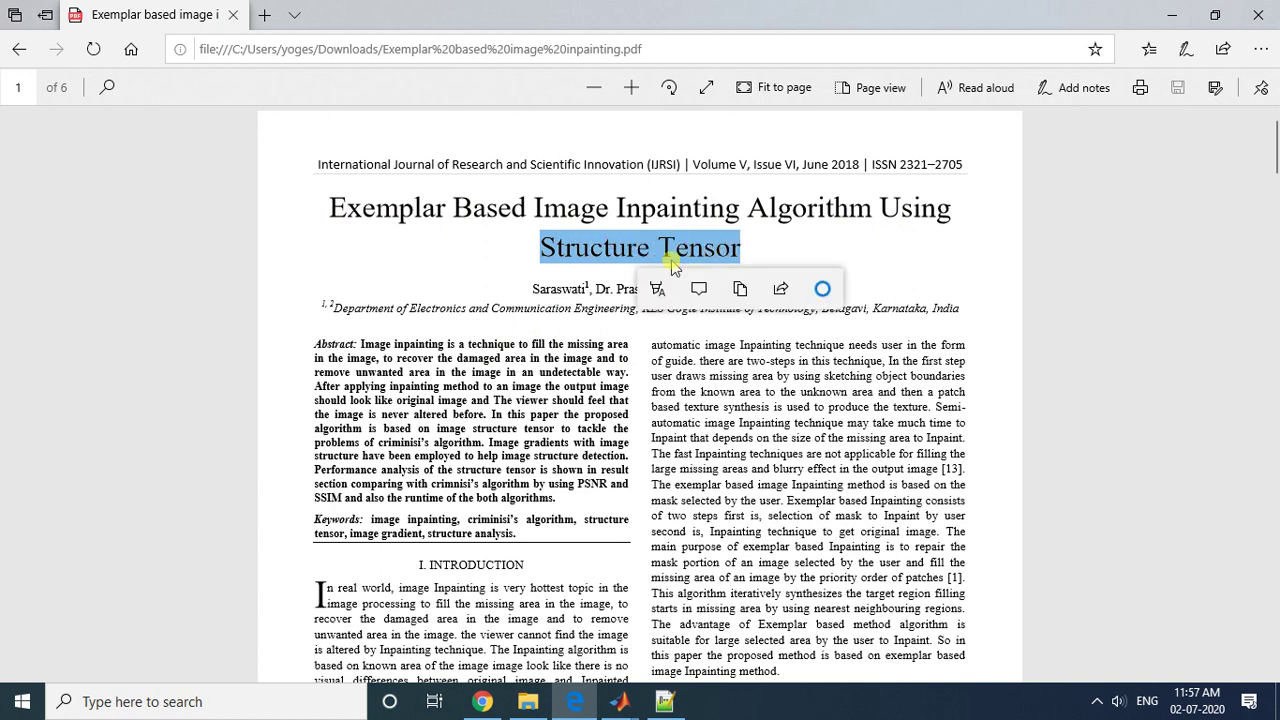
click(537, 259)
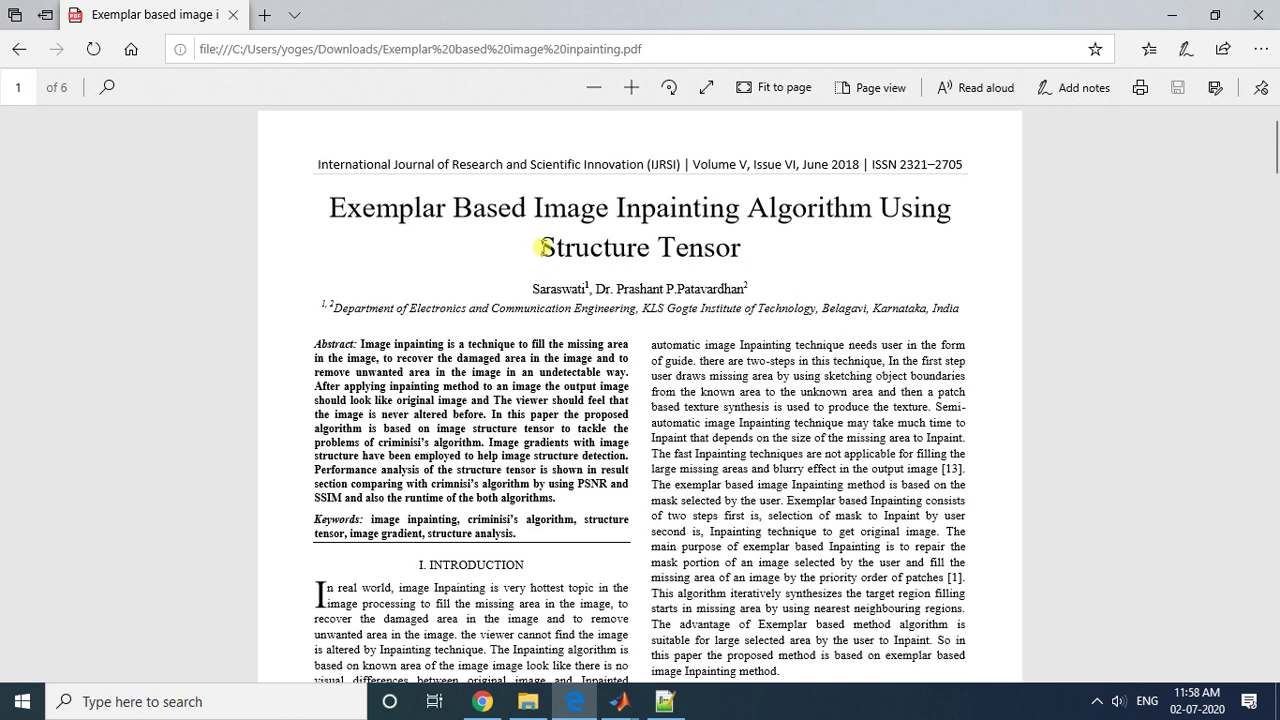
drag(541, 247, 742, 250)
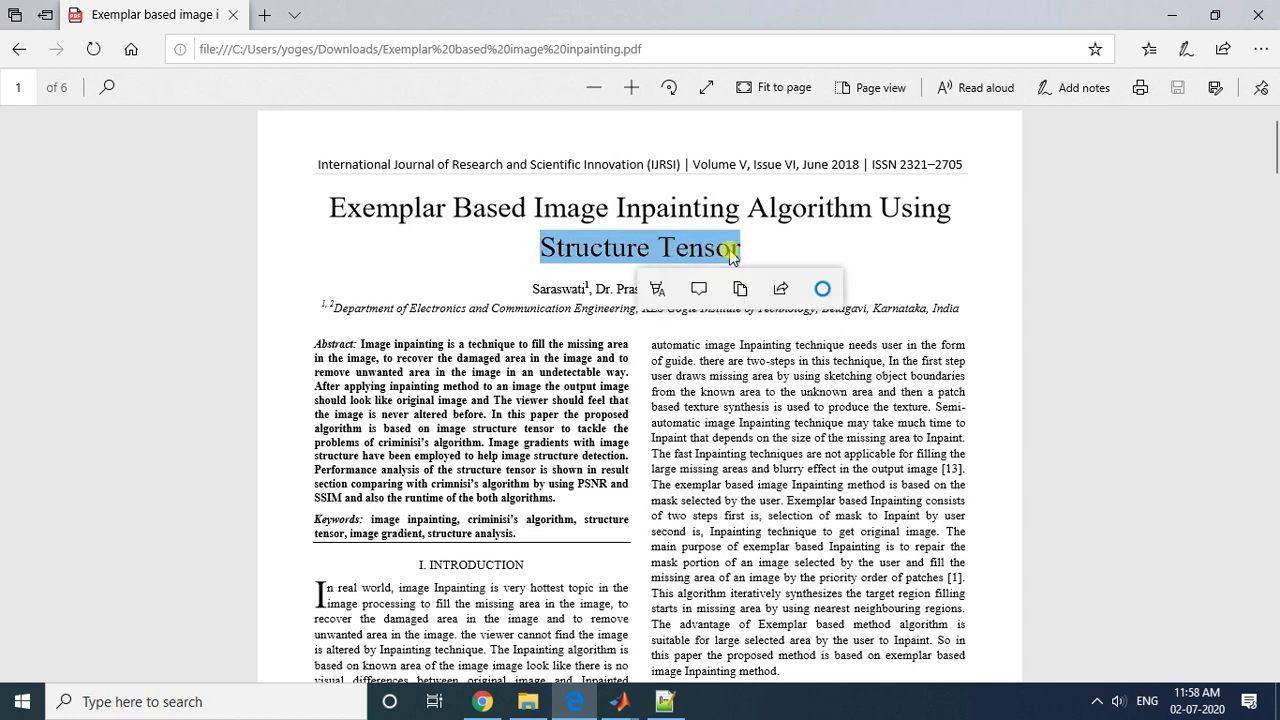
click(544, 266)
drag(546, 244, 733, 252)
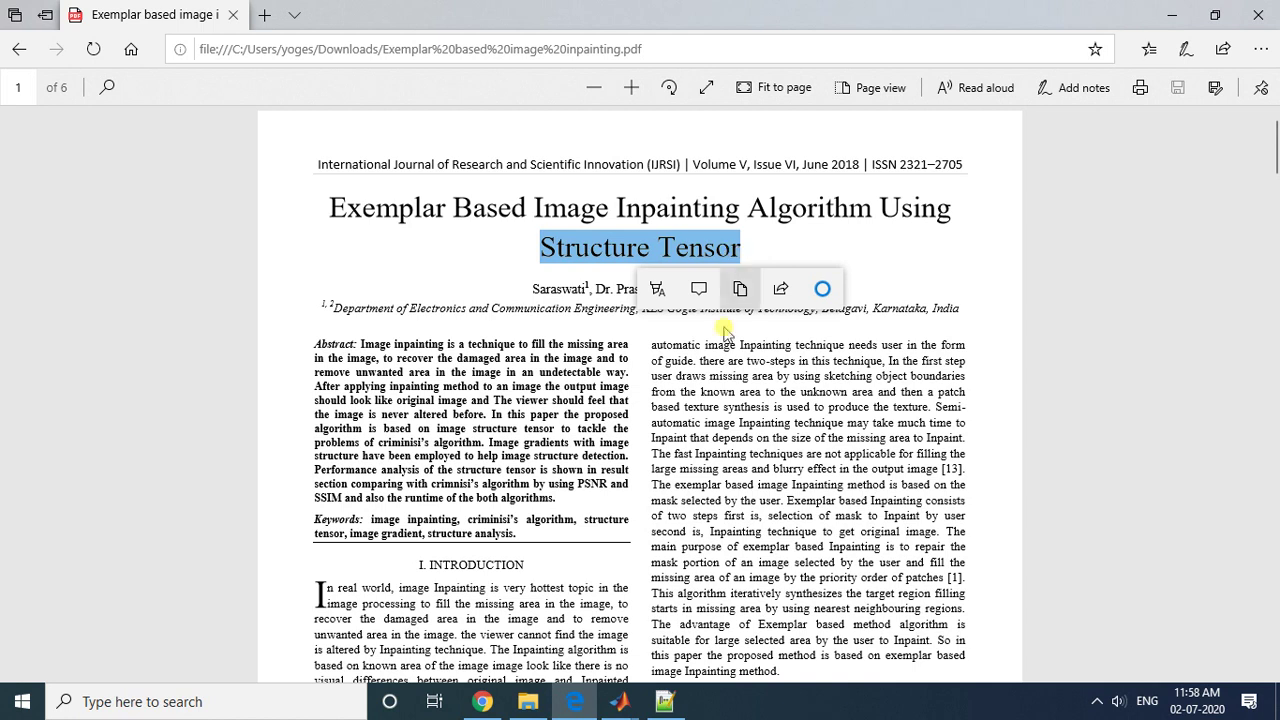
Step: Bring the MATLAB Interface figure with all three restorations and metrics to the front
mouse_move(620, 702)
click(614, 650)
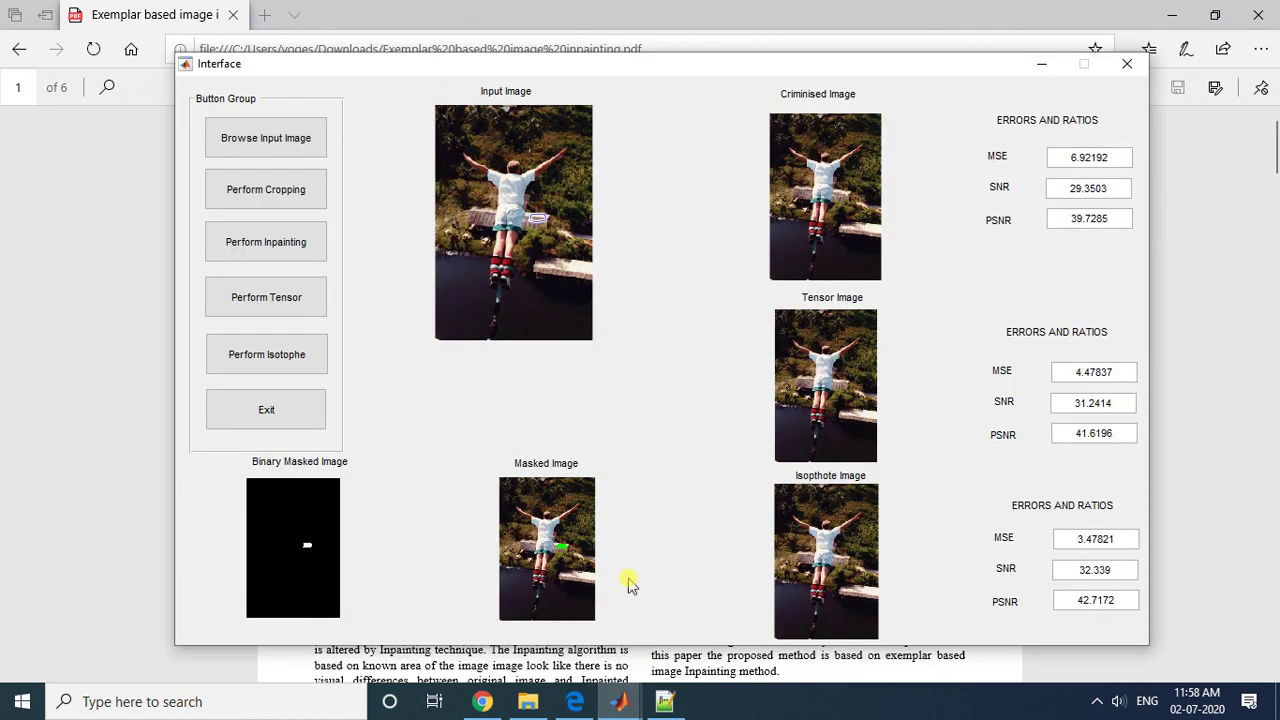